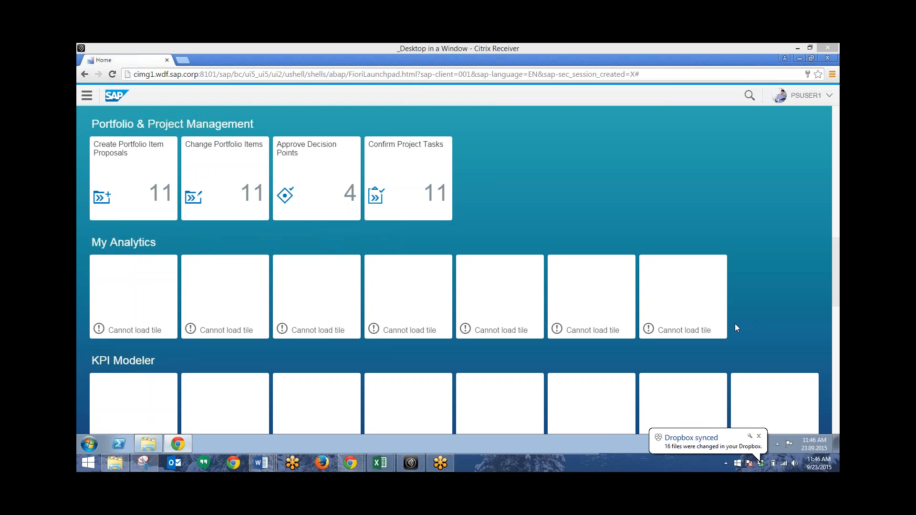
Step: Open Approve Decision Points from the launchpad and look at the grouping options for the portfolio items
left_click(758, 436)
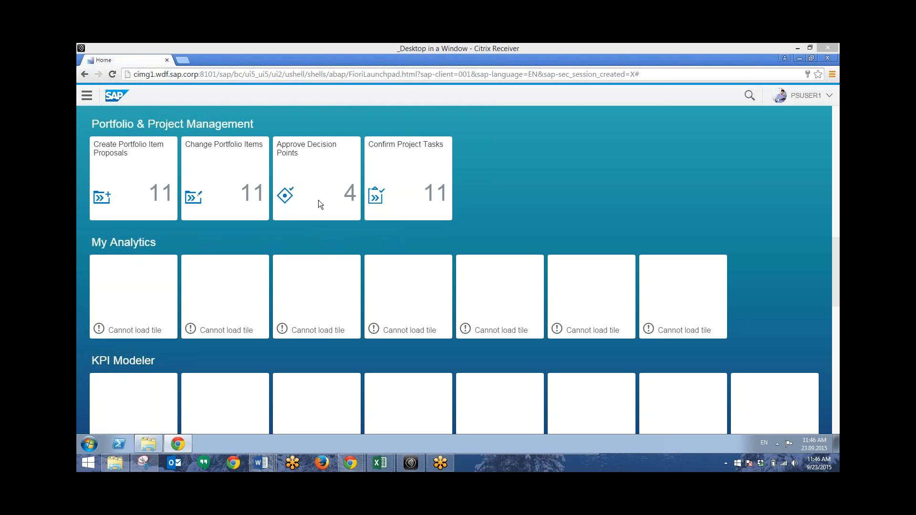
left_click(313, 236)
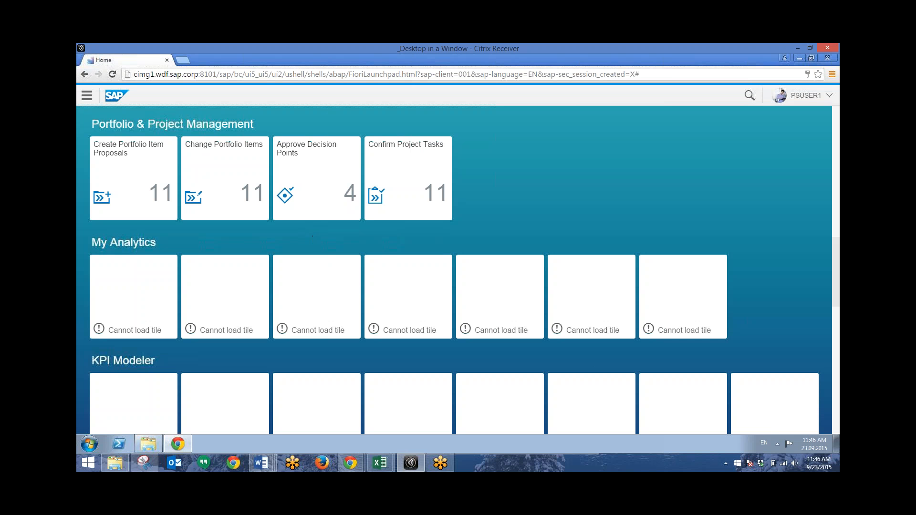
left_click(317, 184)
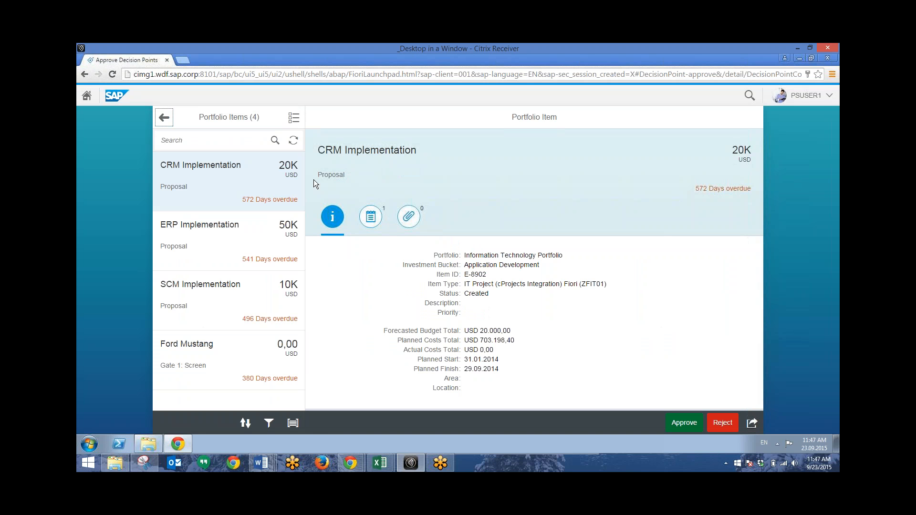
left_click(293, 423)
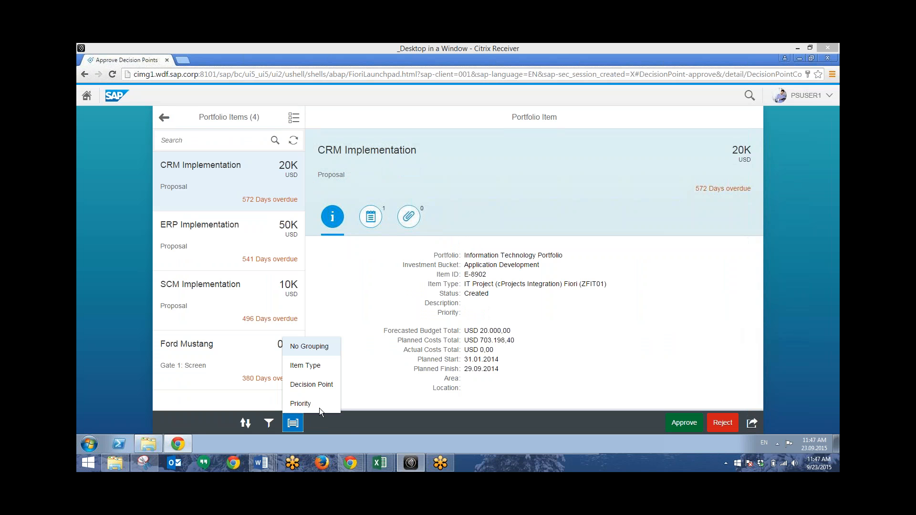
left_click(295, 423)
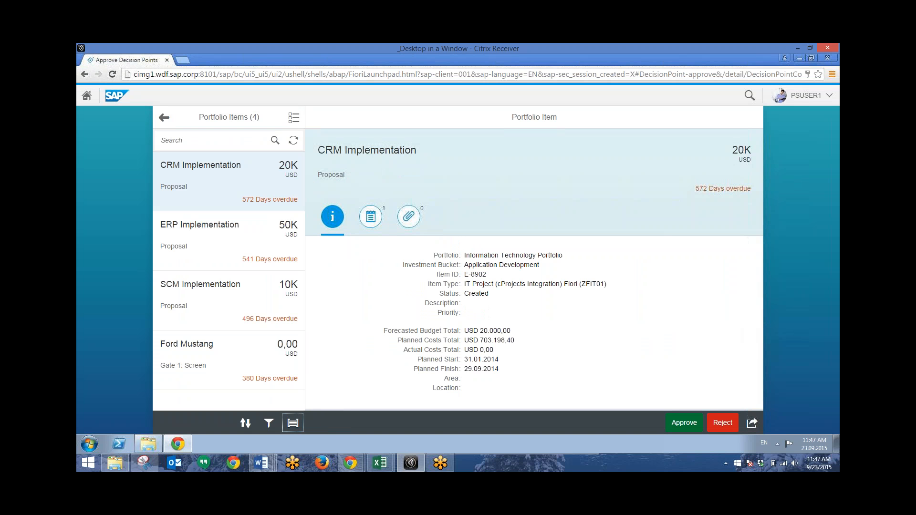
Step: Check the notes, attachments and approval dialog of the CRM Implementation item without approving it
left_click(370, 217)
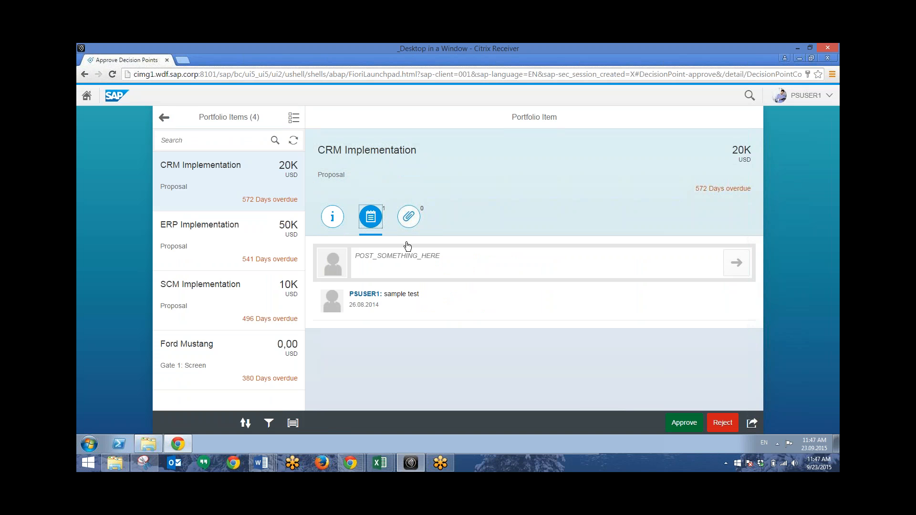
left_click(365, 294)
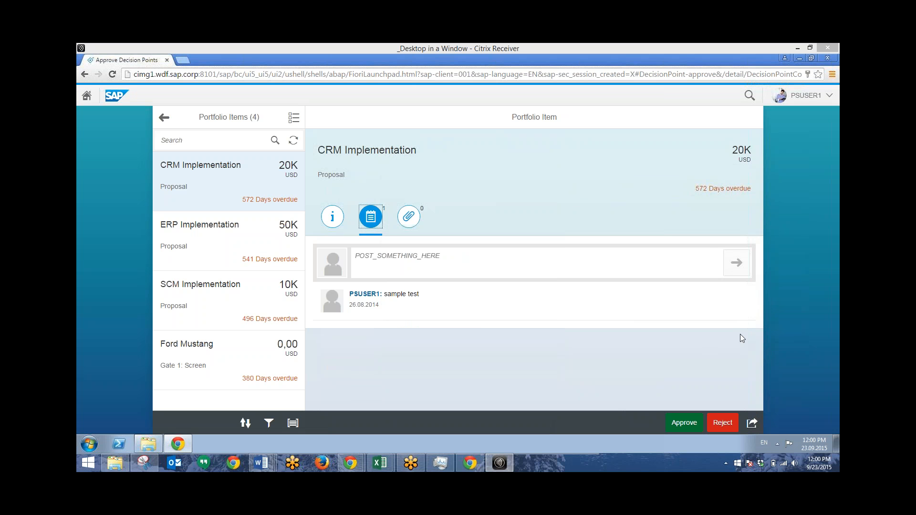
left_click(408, 218)
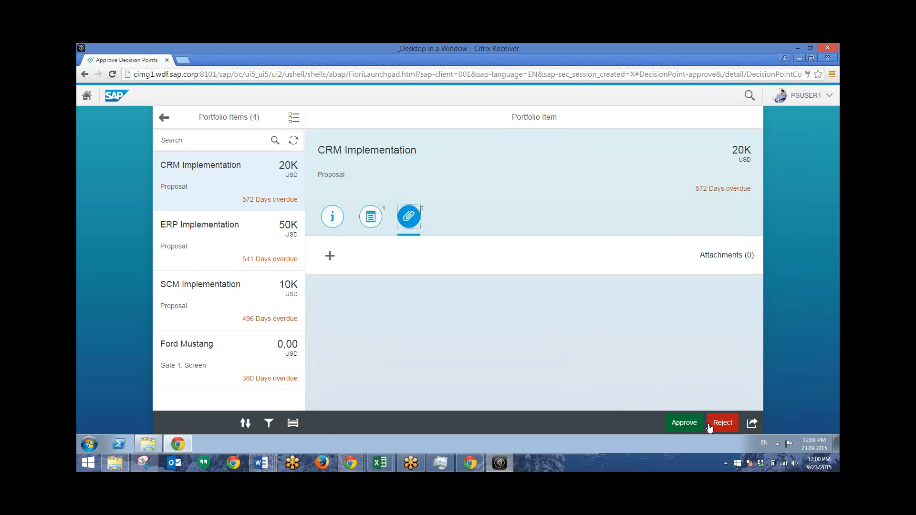
left_click(680, 425)
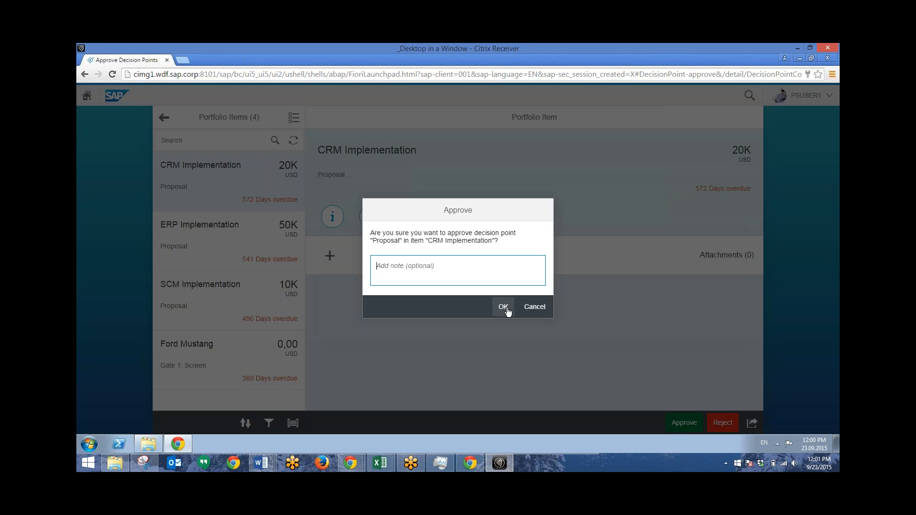
left_click(534, 306)
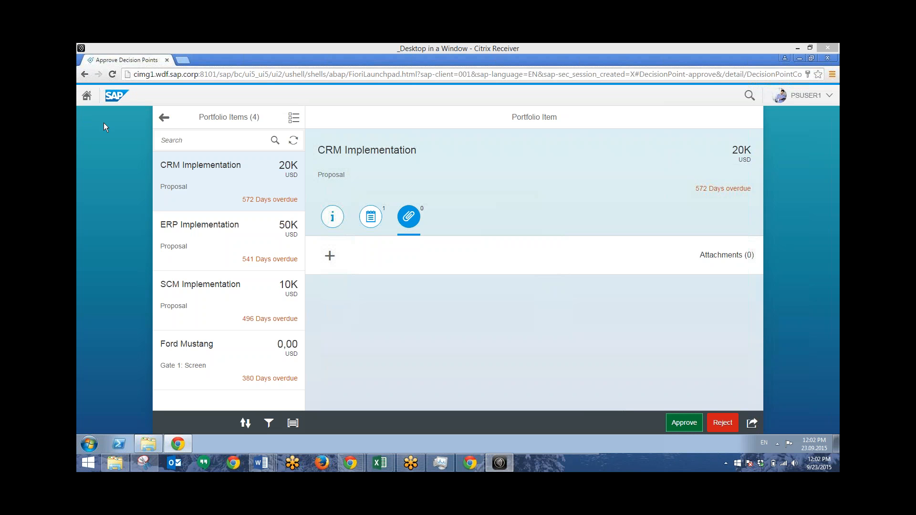
Step: Return to the launchpad and open Create Portfolio Item Proposals
left_click(163, 119)
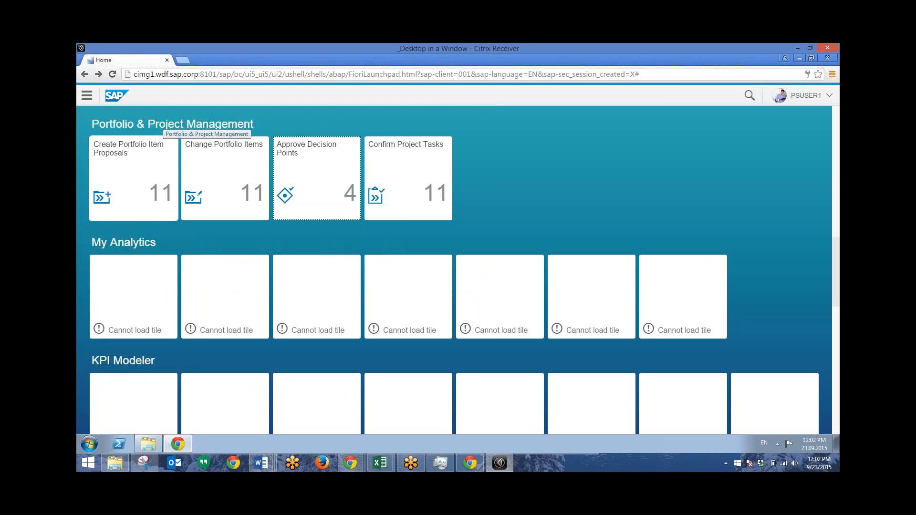
left_click(126, 179)
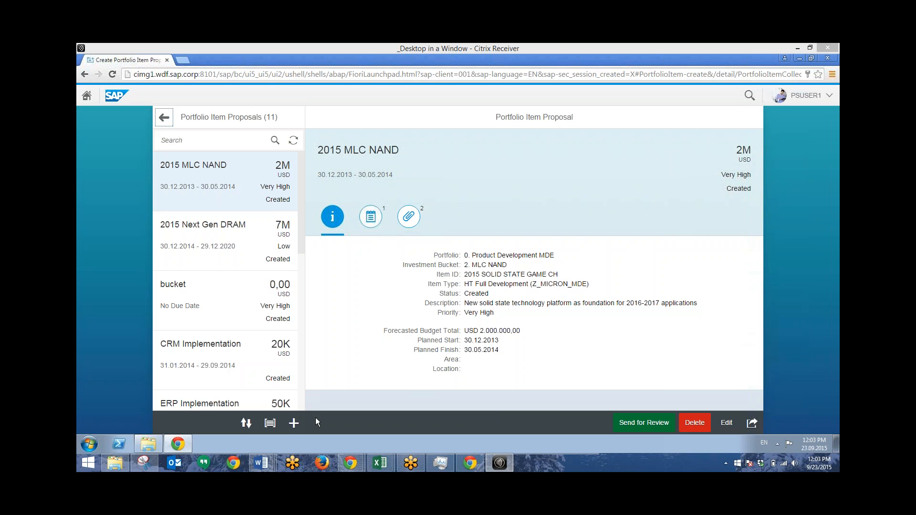
Step: Group the proposal list by item type and by priority, and reset it to No Grouping
left_click(269, 424)
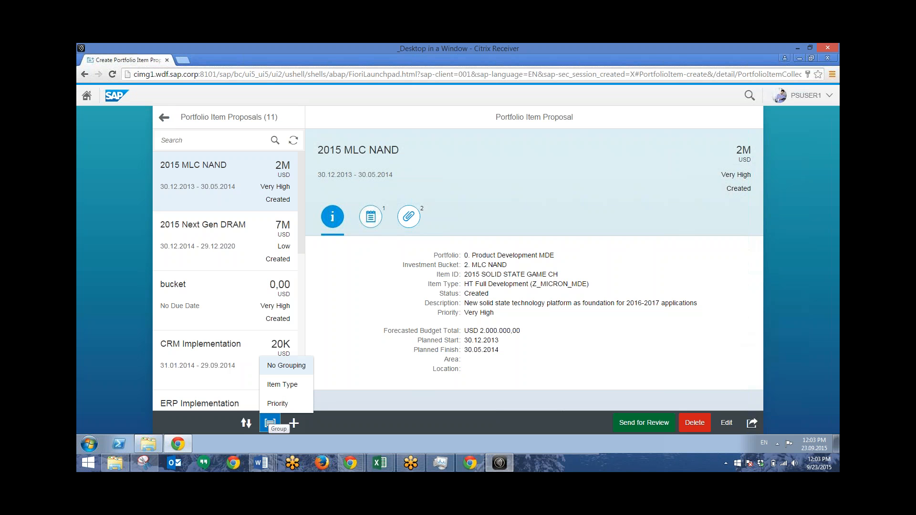
left_click(286, 385)
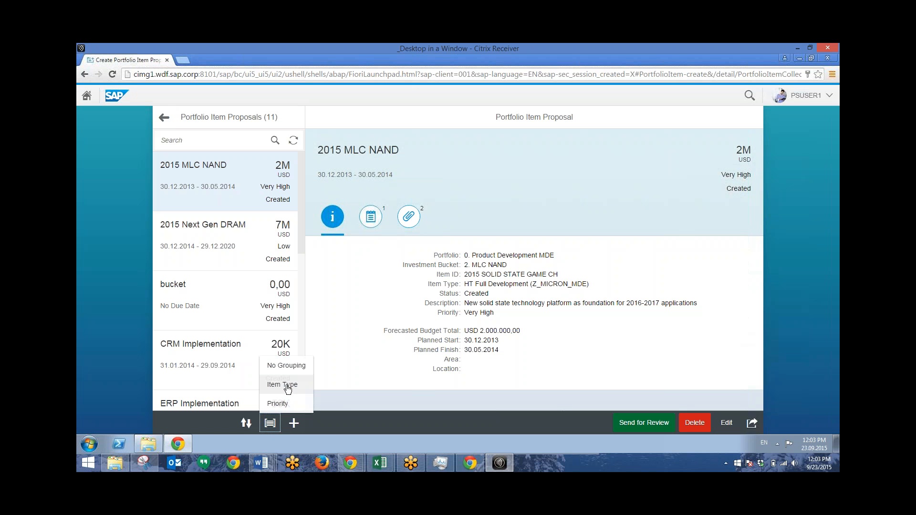
left_click(270, 423)
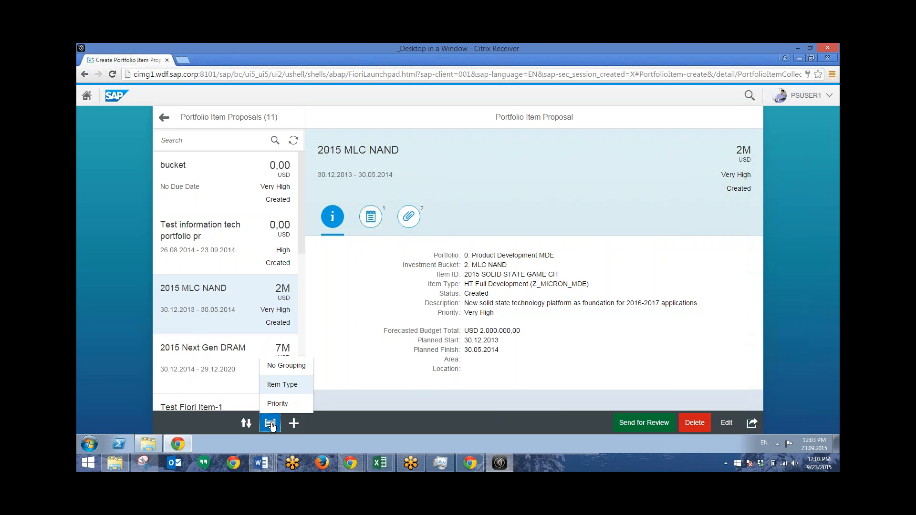
left_click(282, 405)
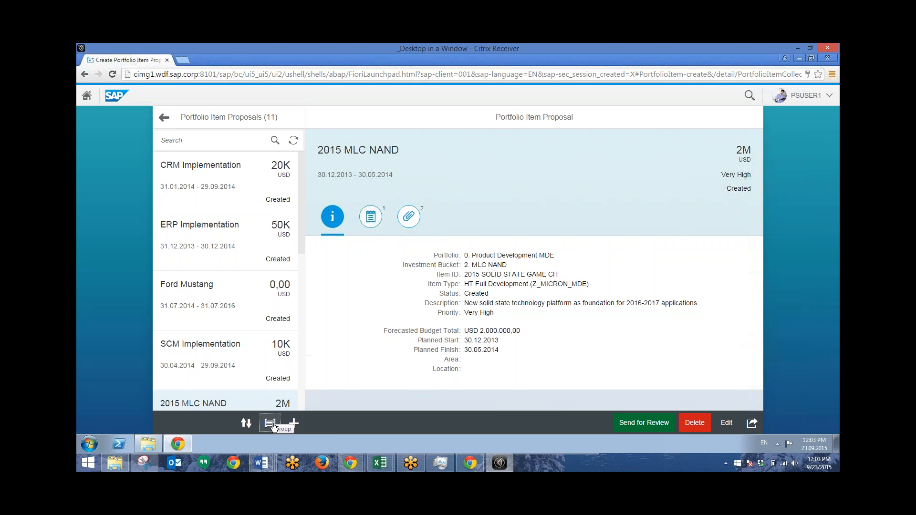
left_click(270, 423)
left_click(288, 371)
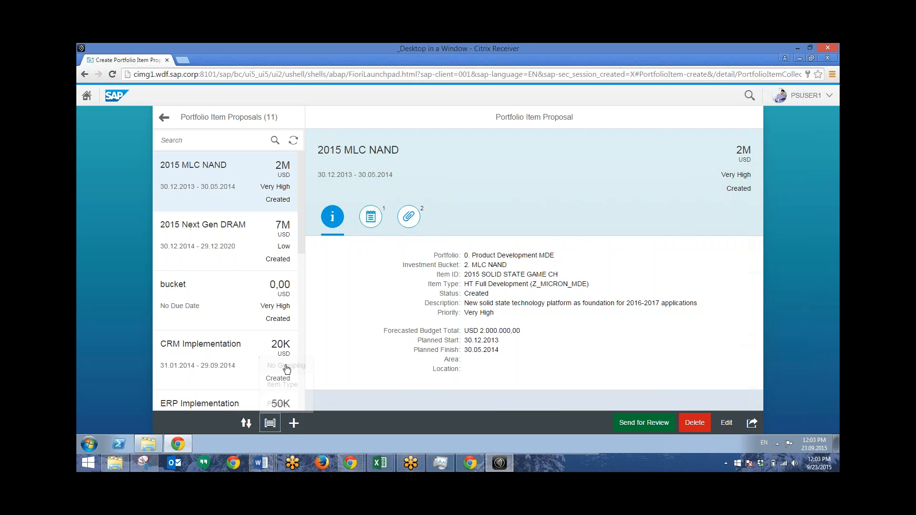
Step: Start a new item proposal in the Australia portfolio and assign it to the Growth and Improvement investment bucket
left_click(293, 423)
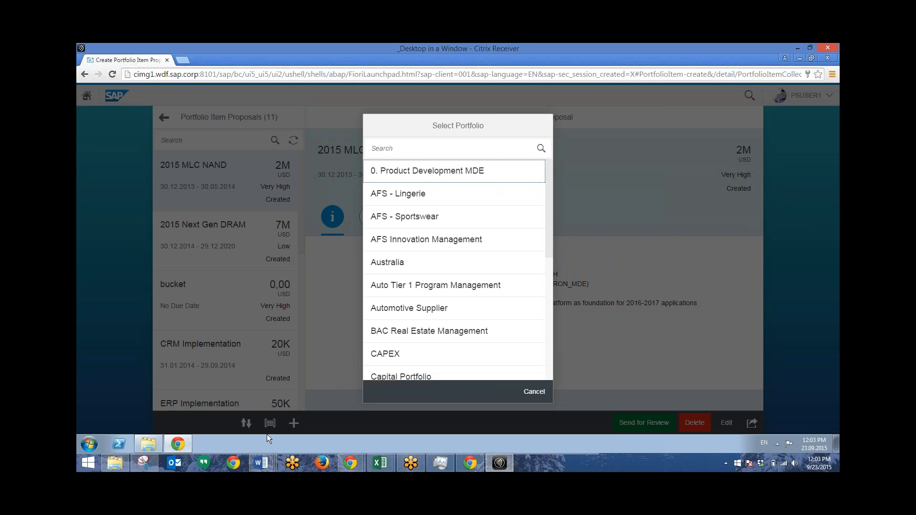
left_click(405, 265)
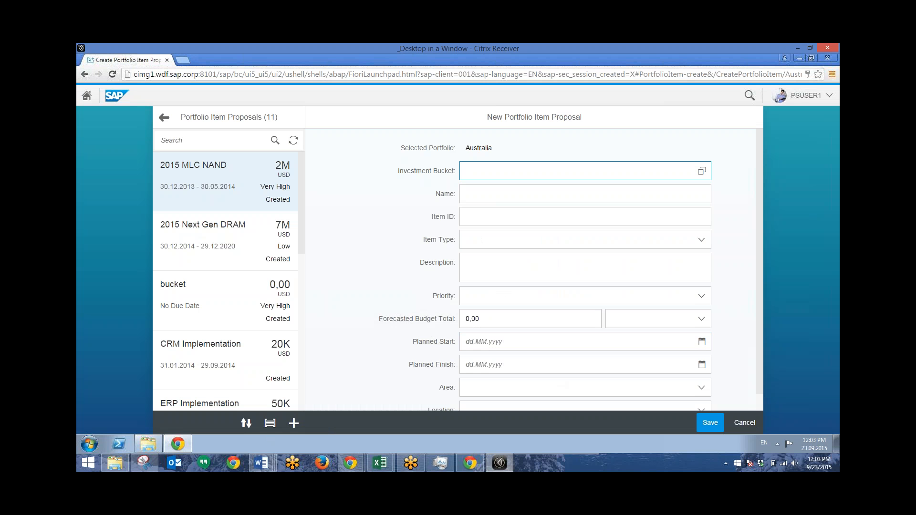
left_click(702, 171)
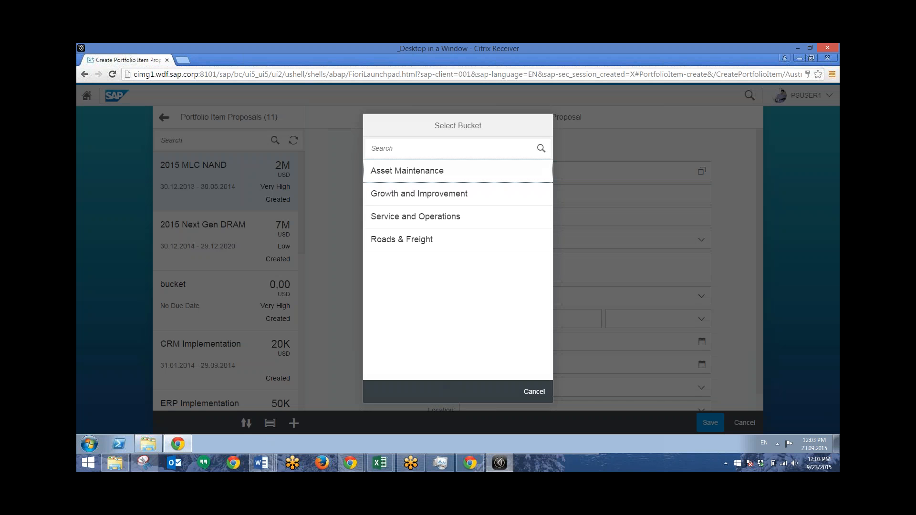
left_click(405, 194)
Step: Name the proposal "New Proposal" and give it the item ID ST-0001
left_click(482, 194)
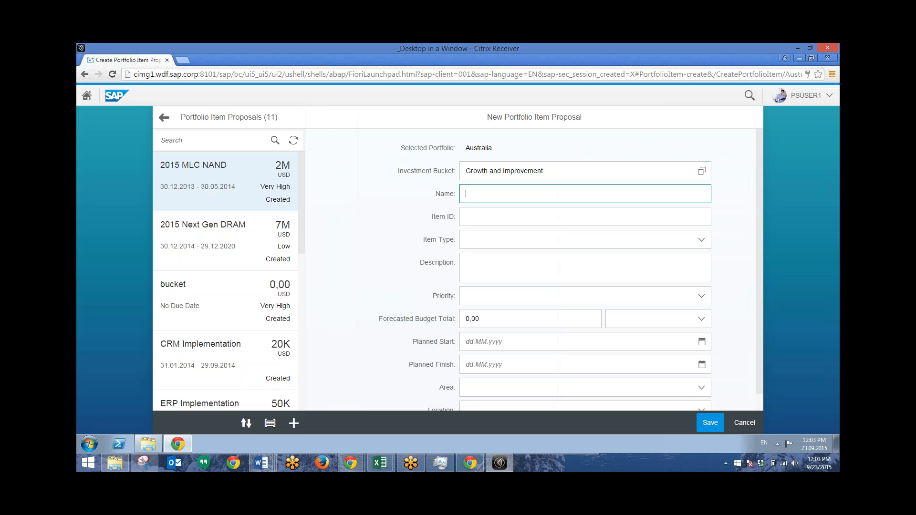
type("New Proposal")
key("Tab")
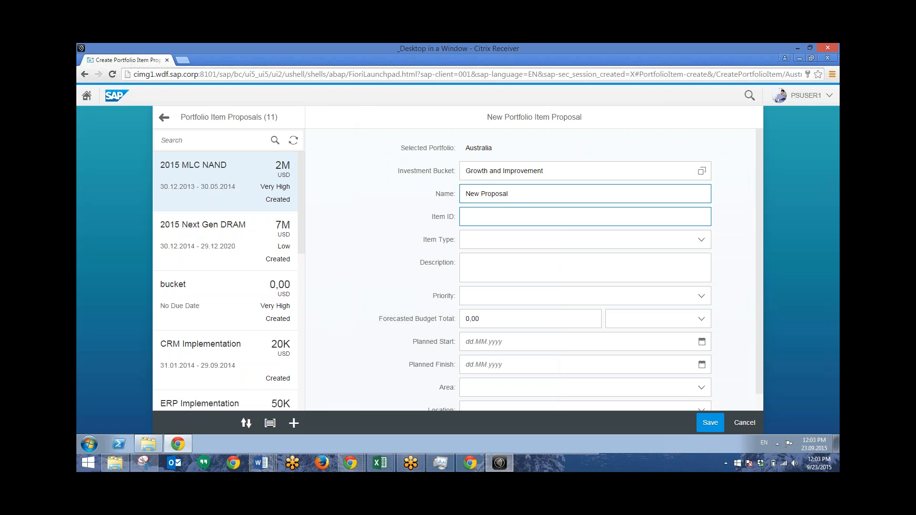
type("ST-")
type("0001")
key("Tab")
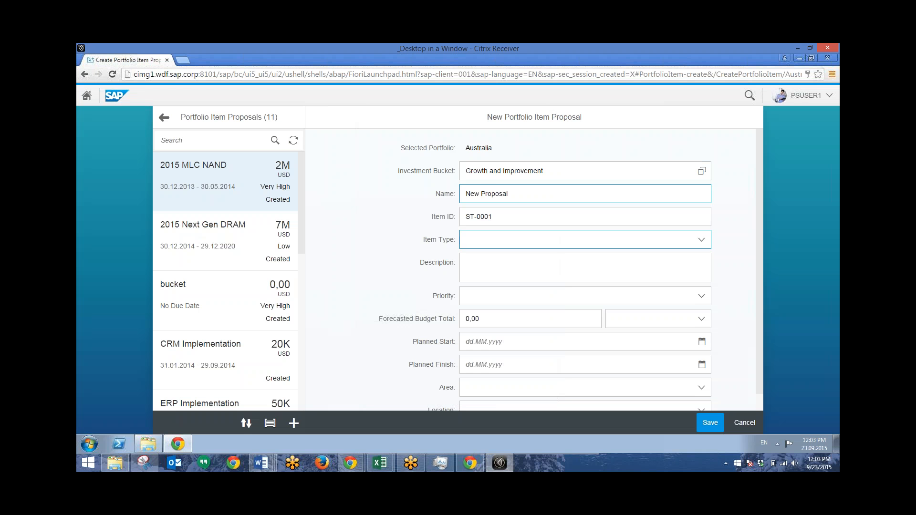
Step: Set the item type to Capital Project AU and enter "New Proposal" as the description
key("Down")
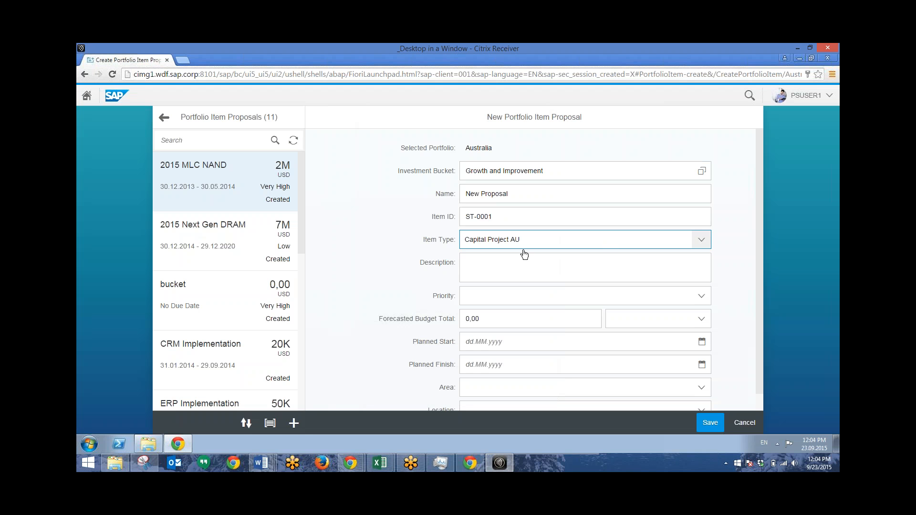
left_click(701, 240)
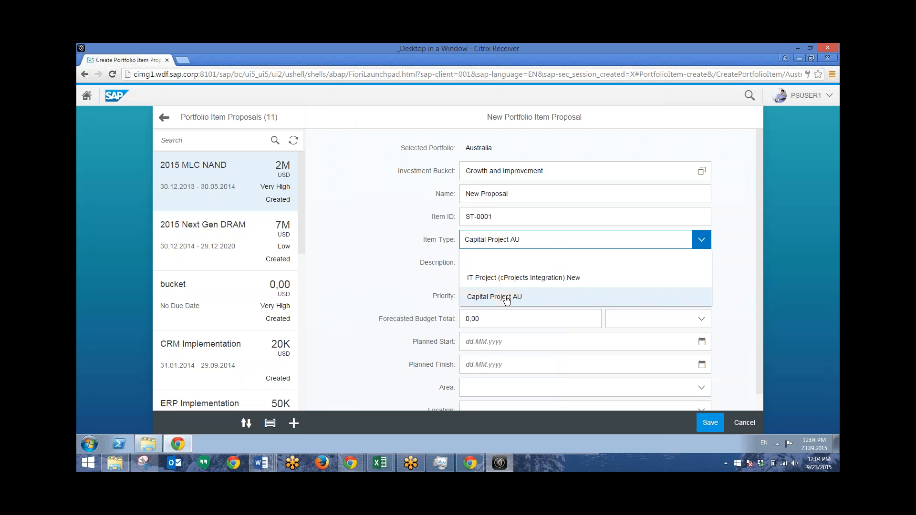
left_click(493, 289)
left_click(484, 266)
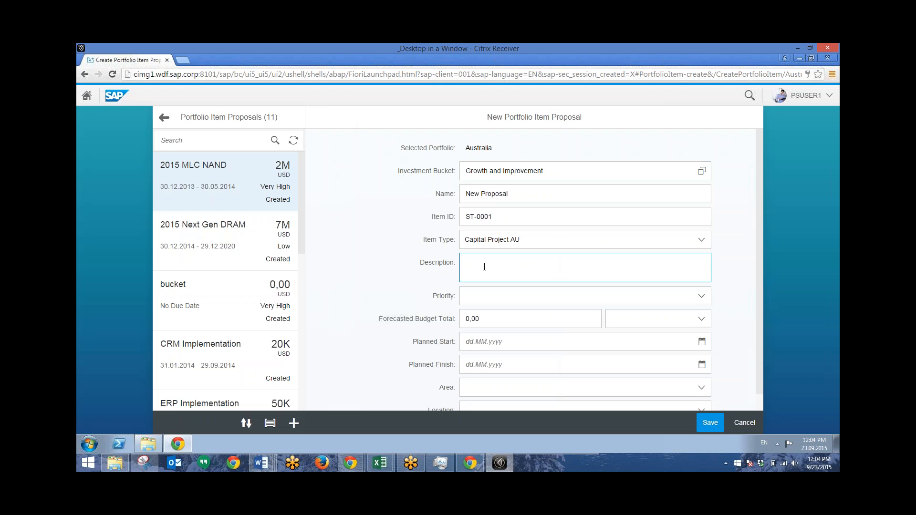
type("New Proposal")
Step: Set the proposal's priority to Very High and its forecasted budget total to 100000 USD
left_click(491, 295)
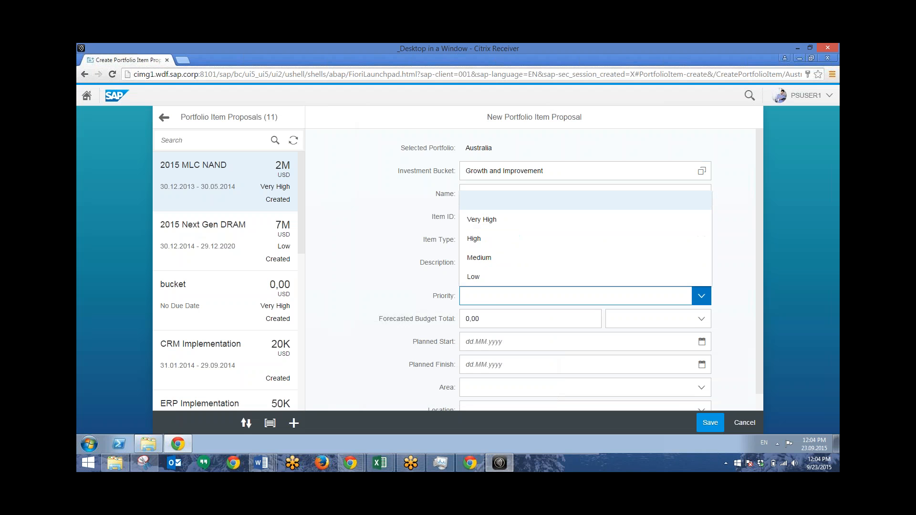
left_click(485, 220)
left_click(488, 321)
left_click_drag(488, 323, 423, 318)
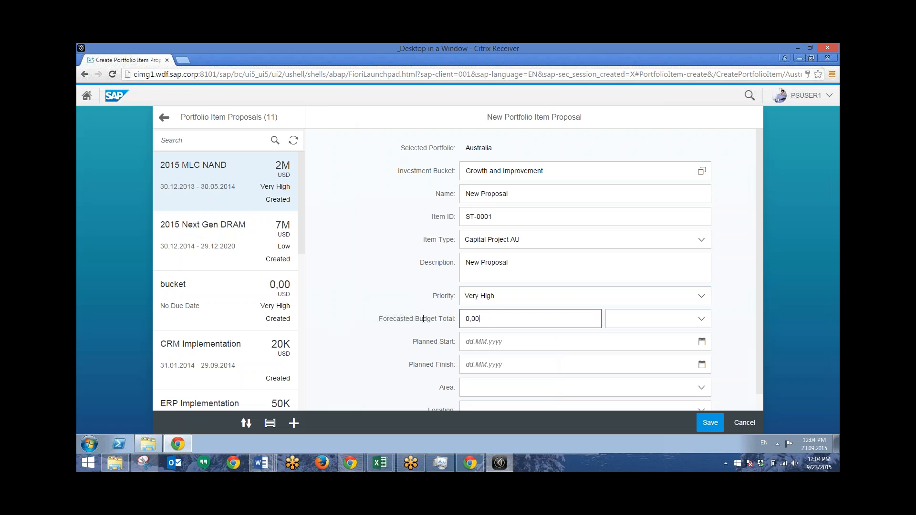
type("100000")
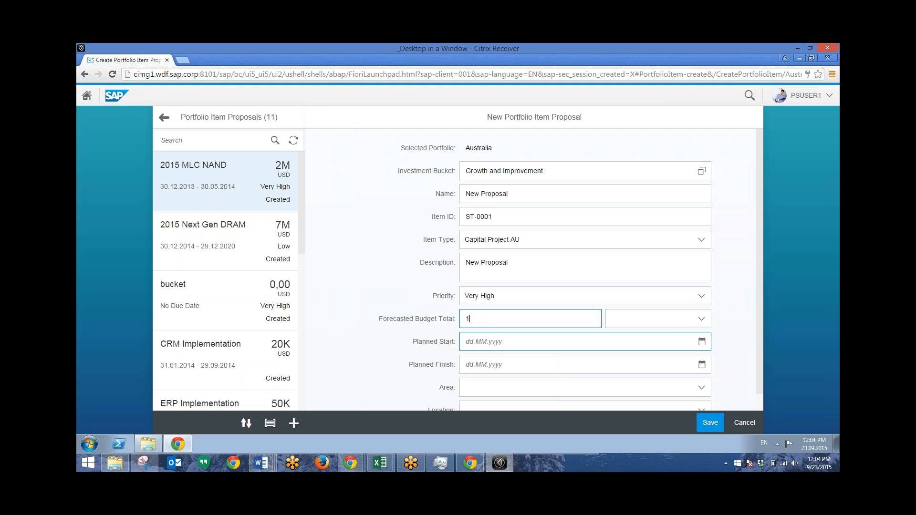
left_click(700, 321)
left_click(662, 300)
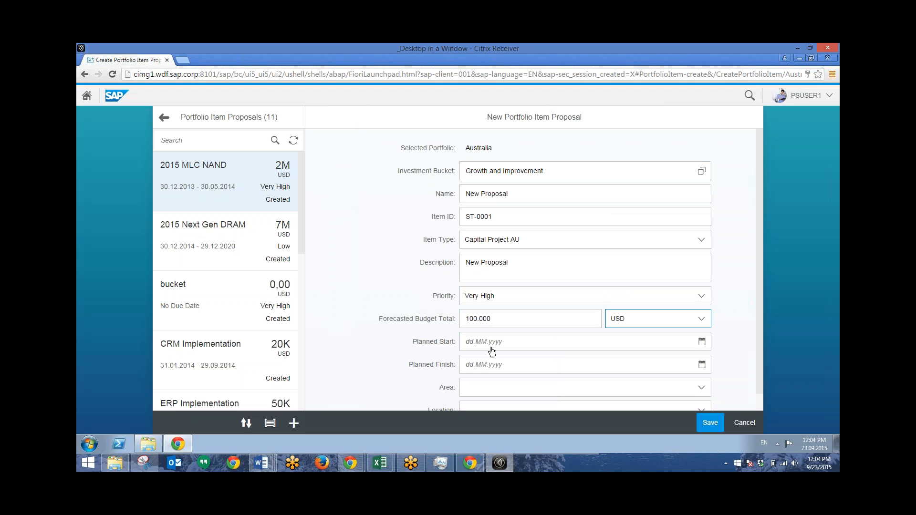
Step: Set the proposal's planned start date to 23.09.2015
left_click(496, 341)
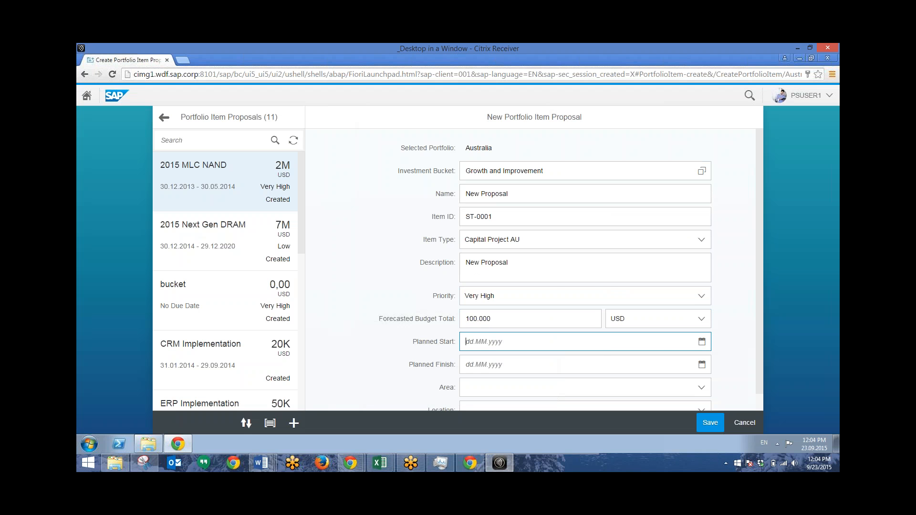
left_click(702, 342)
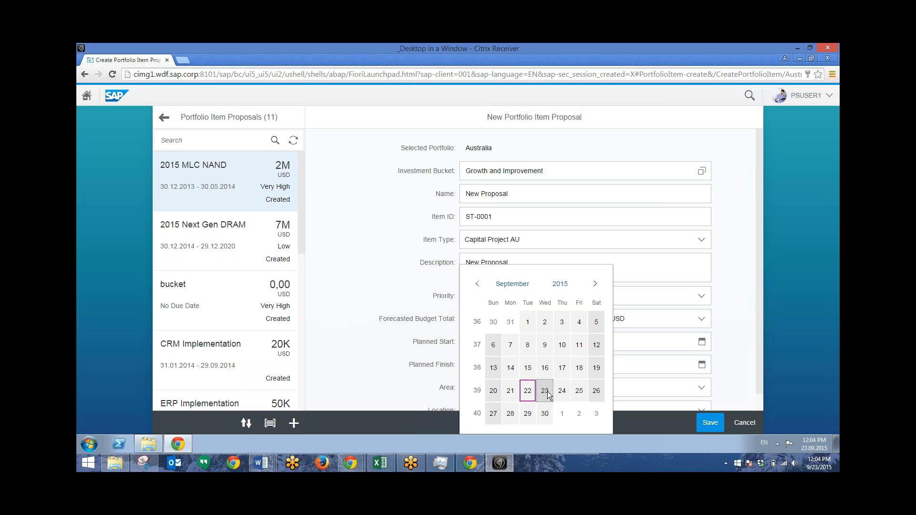
left_click(544, 391)
Step: Set the proposal's planned finish date to 23.11.2015
left_click(693, 364)
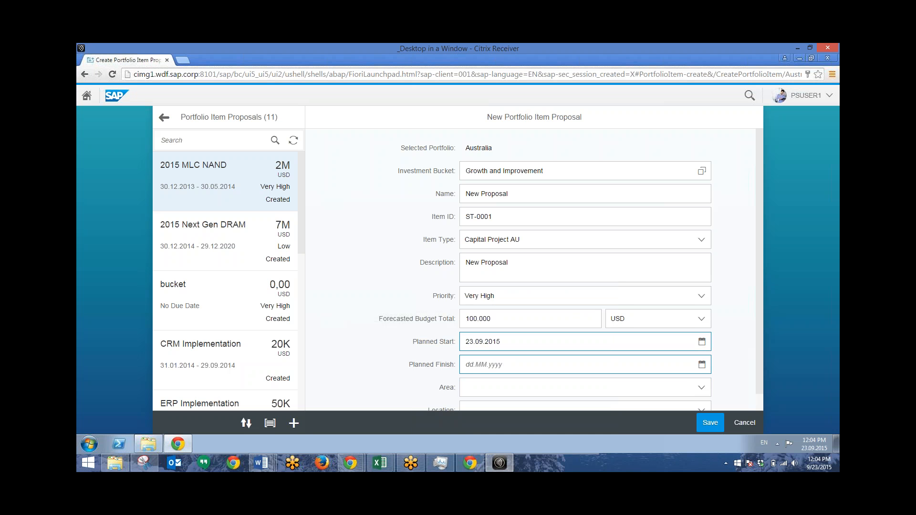
left_click(701, 364)
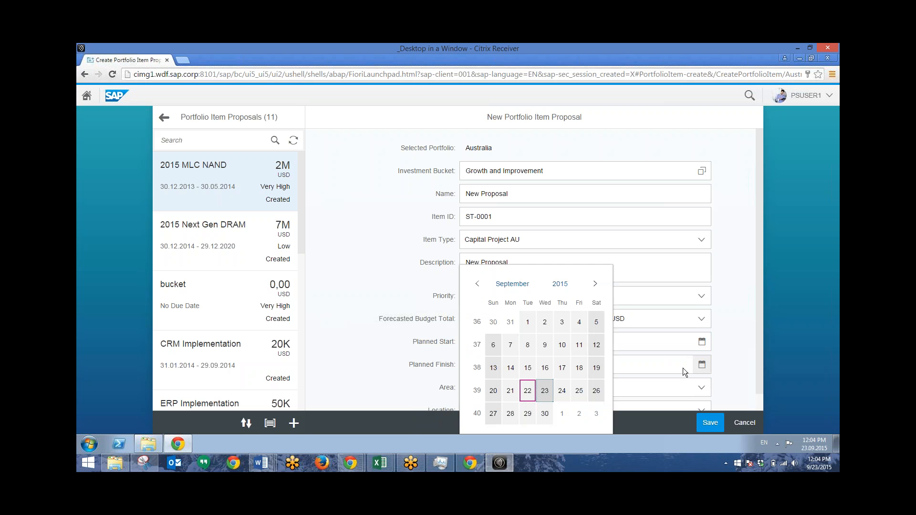
left_click(594, 283)
left_click(594, 283)
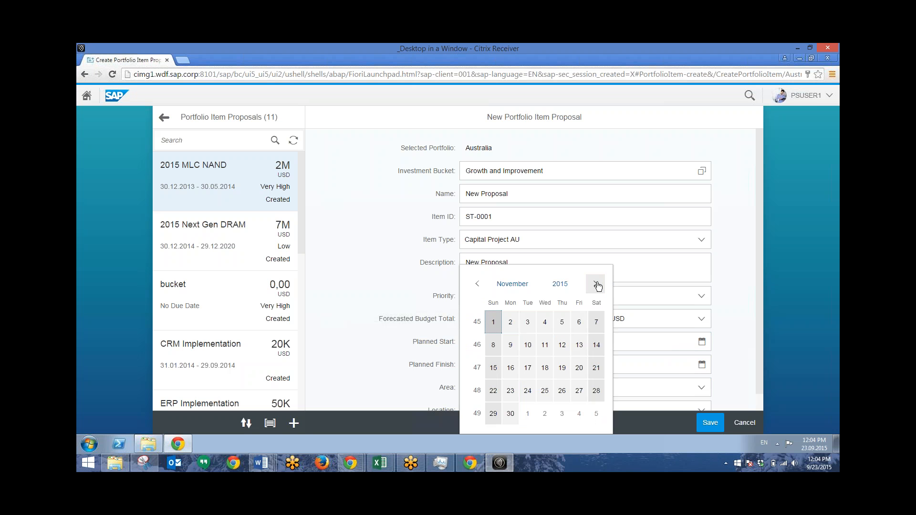
left_click(513, 392)
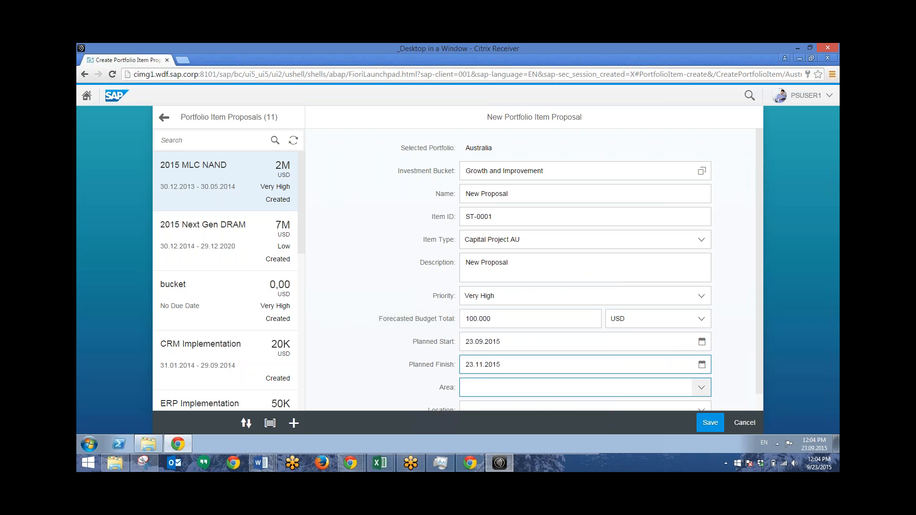
Step: Set the proposal's area to Downtown and its location to Zone A, and try to save the proposal
left_click(554, 387)
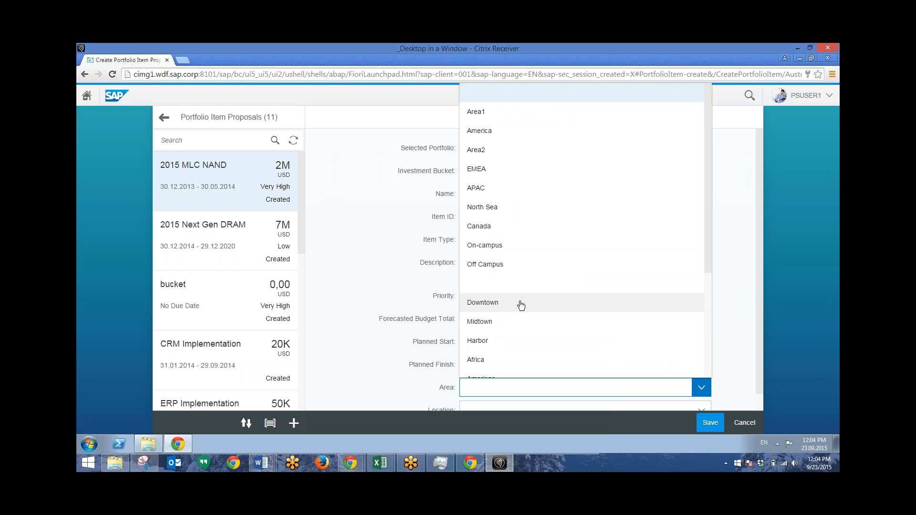
left_click(520, 301)
left_click(482, 406)
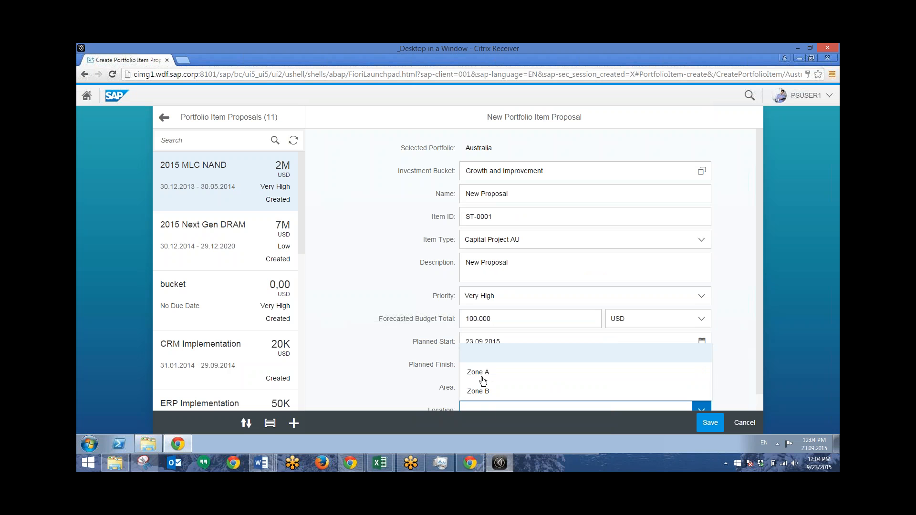
left_click(482, 376)
scroll(411, 371, "down", 1)
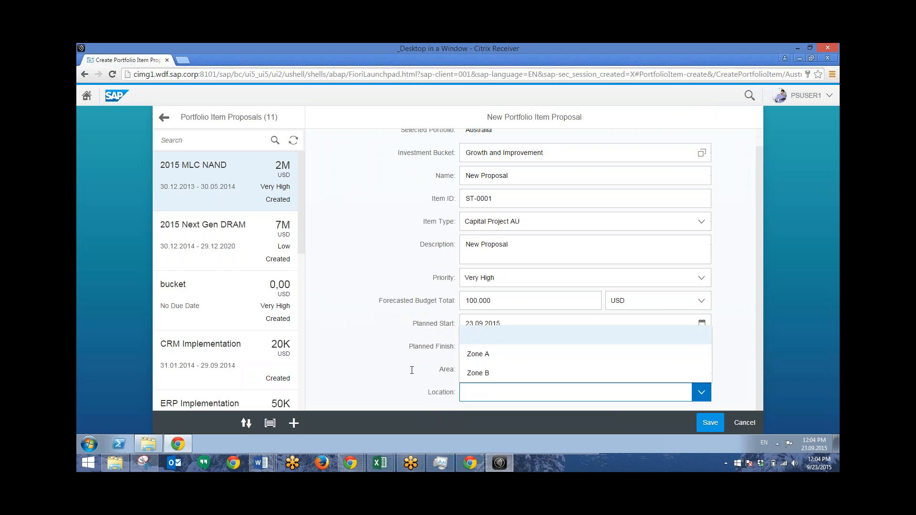
left_click(487, 356)
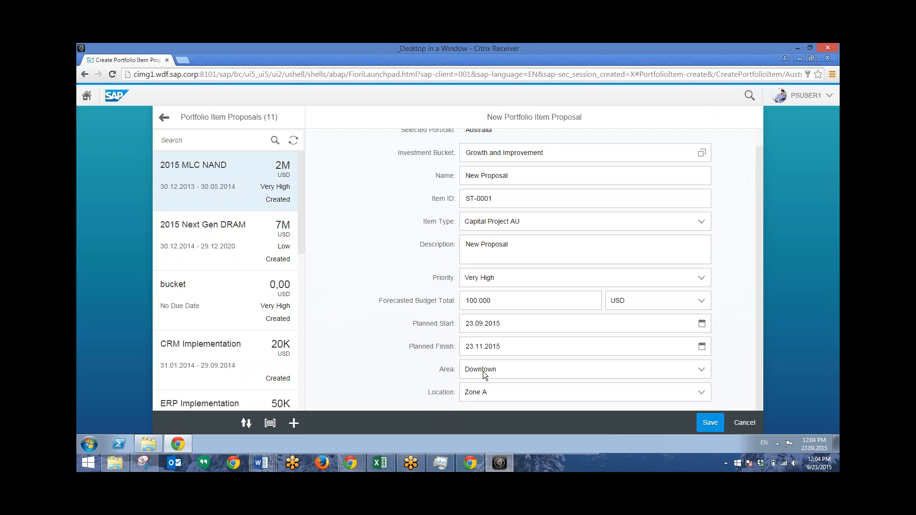
left_click(709, 422)
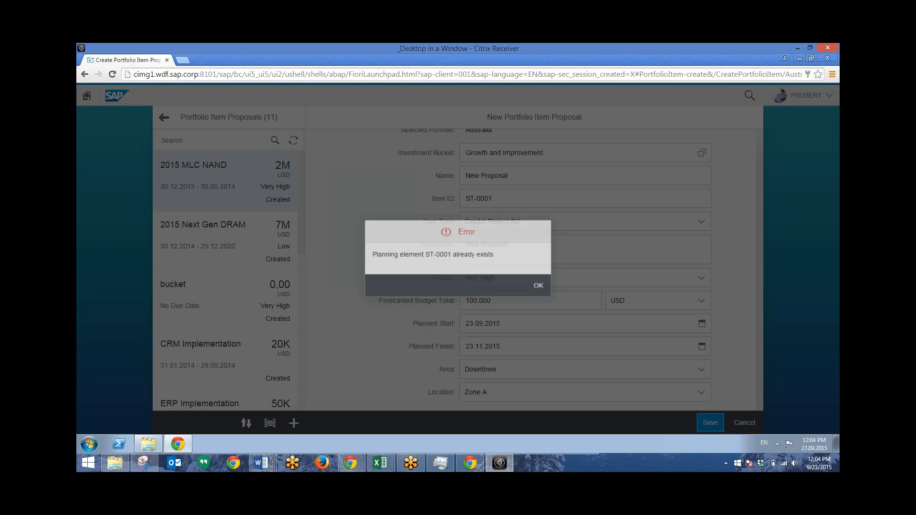
left_click(540, 287)
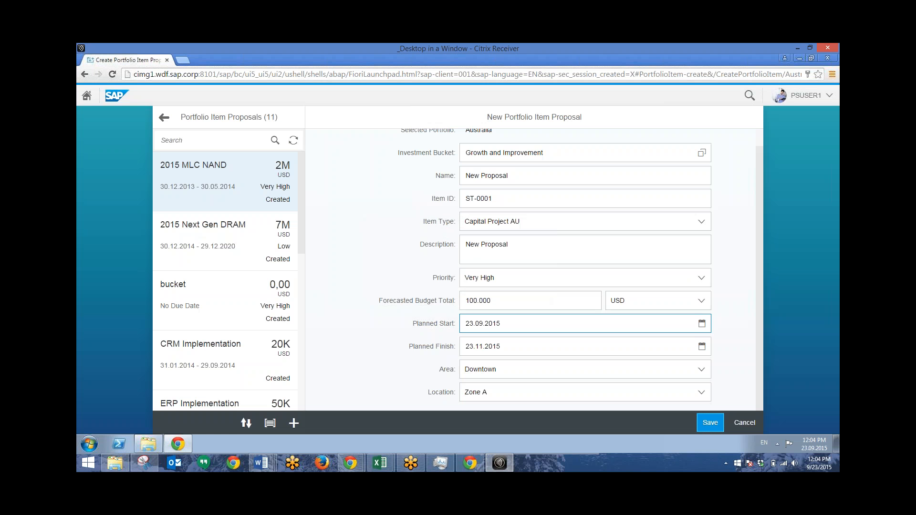
left_click(499, 218)
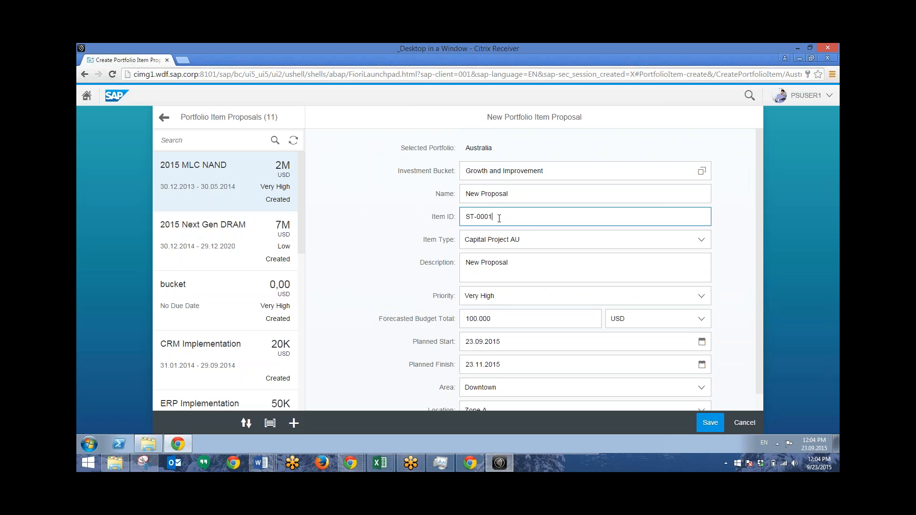
type("123456")
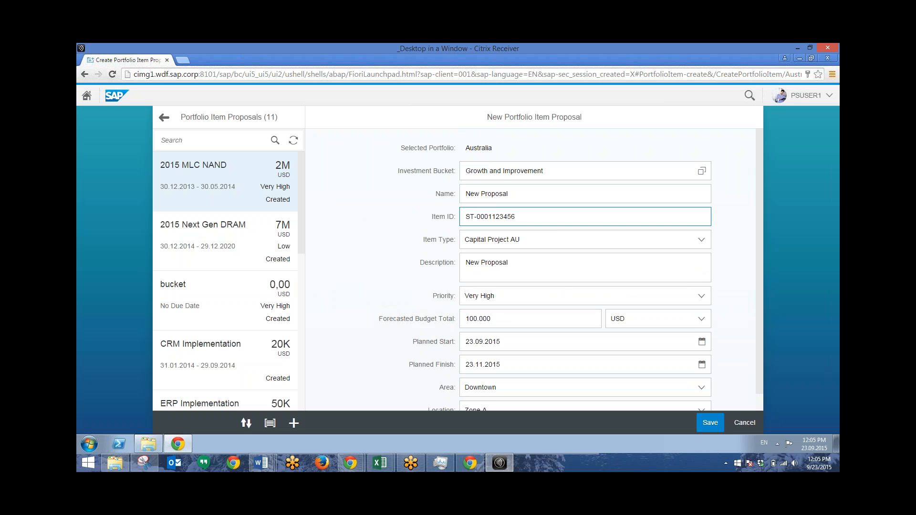
left_click(710, 423)
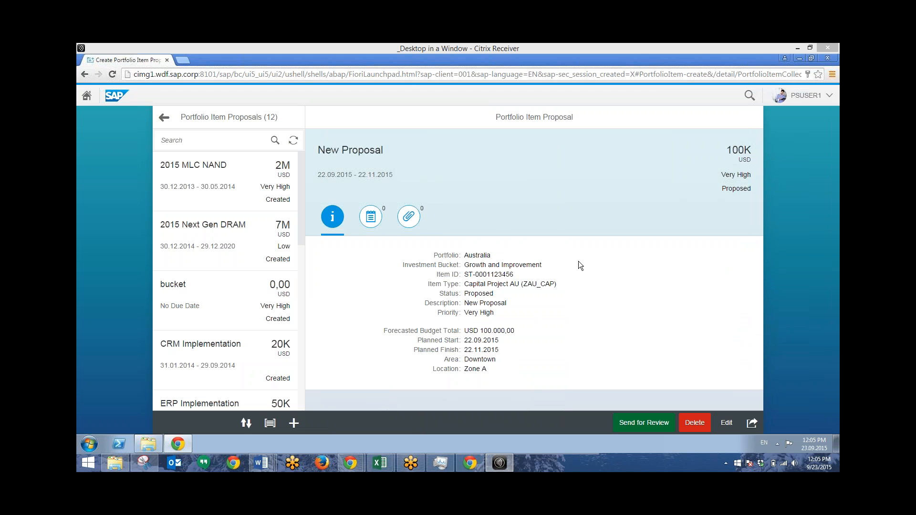
Step: Draft the note "New proposal." in the notes section of the saved proposal
left_click(373, 220)
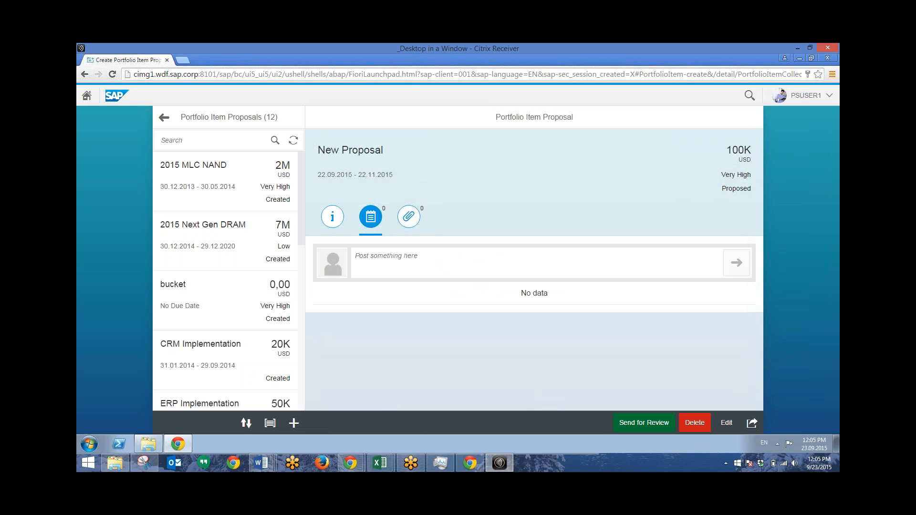
type("New")
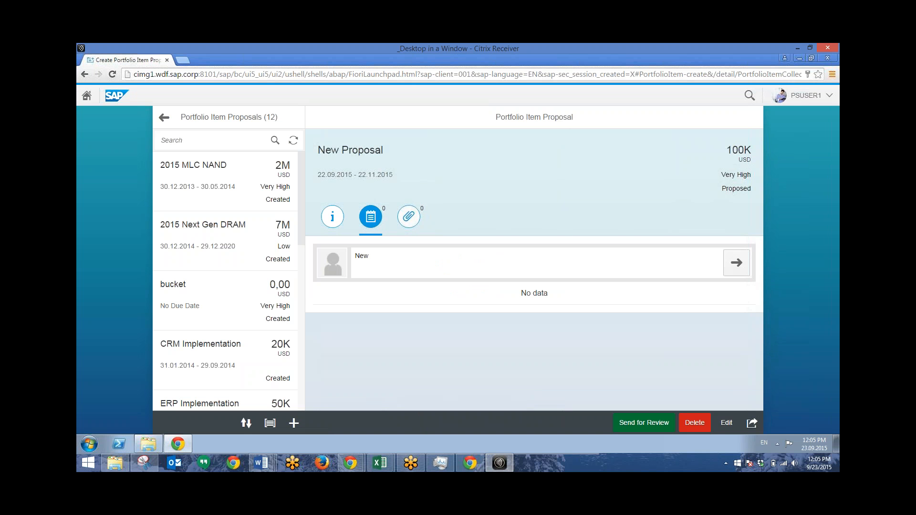
type(" proposal.")
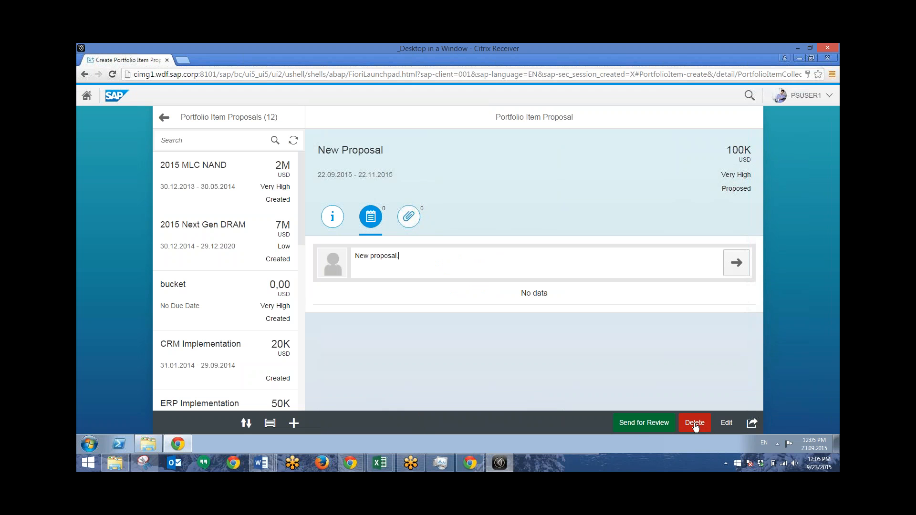
Step: Examine the sharing options offered for the proposal and dismiss them
left_click(752, 423)
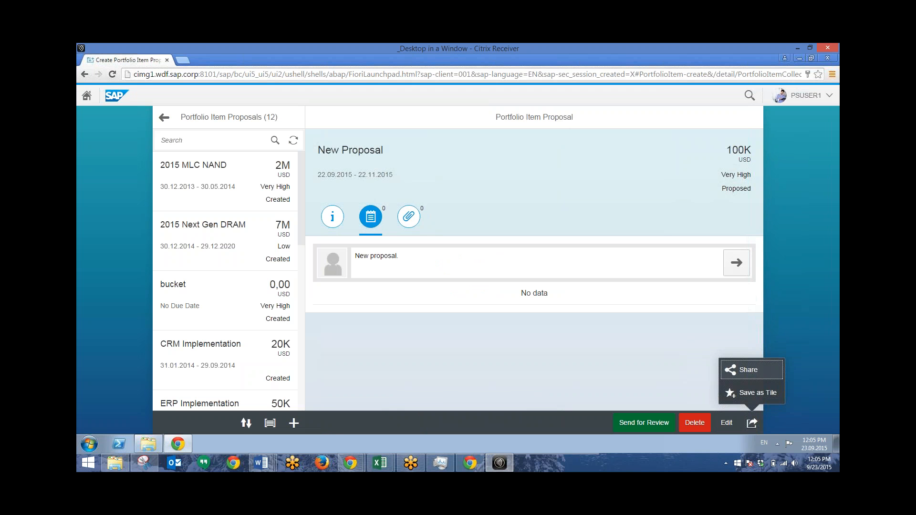
left_click(752, 423)
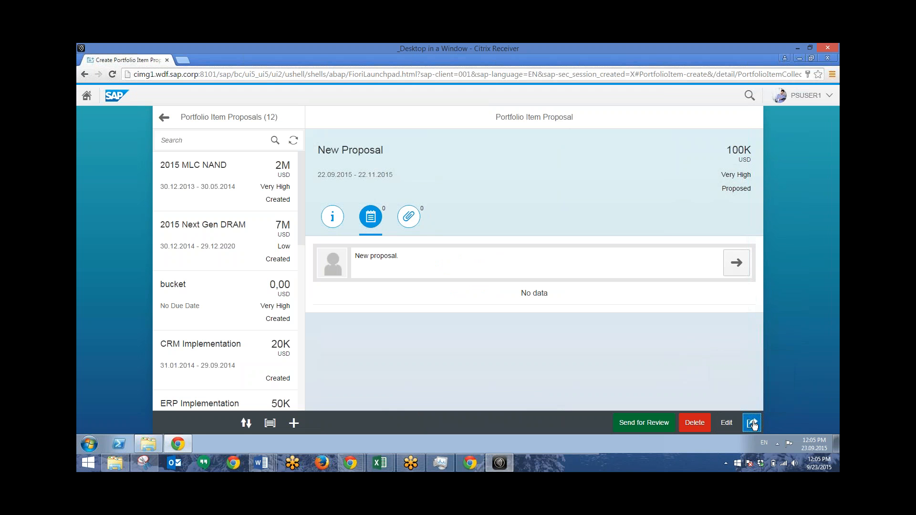
left_click(559, 356)
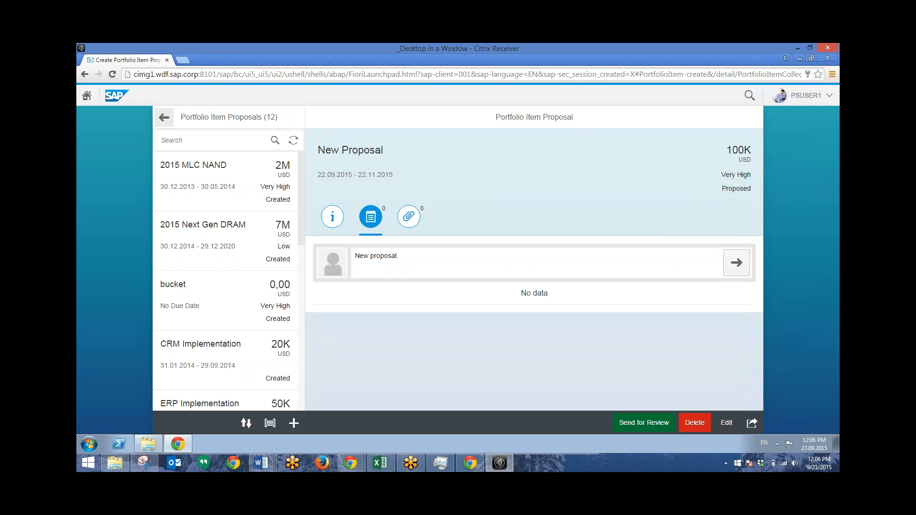
Step: Return to the launchpad, open the Change Portfolio Items app and look at the item list's grouping options
left_click(163, 118)
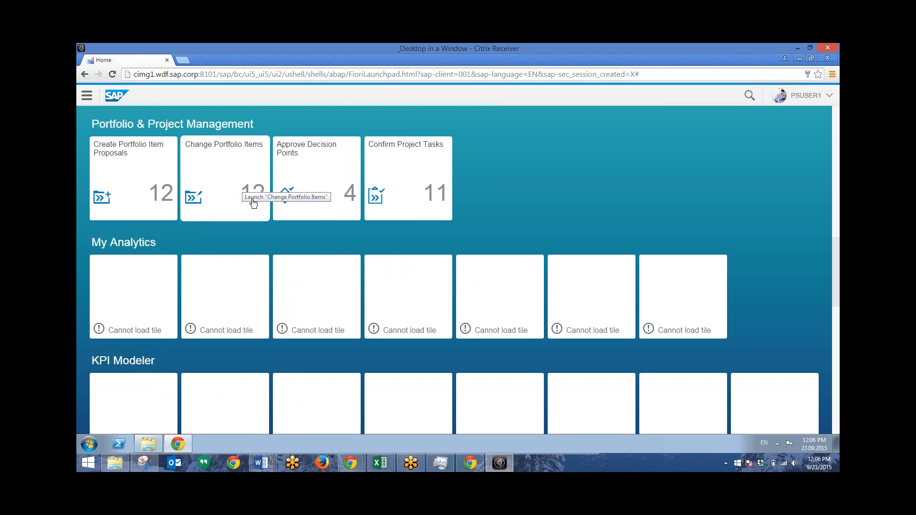
left_click(226, 178)
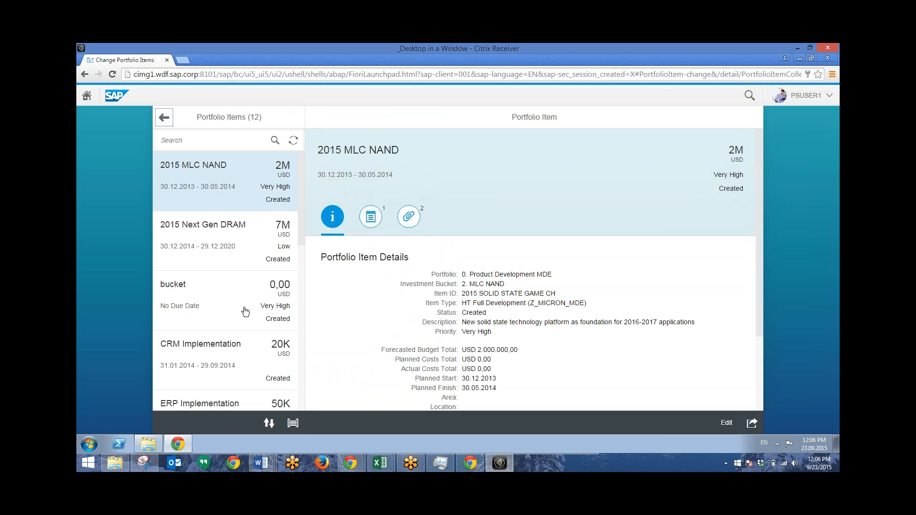
left_click(292, 423)
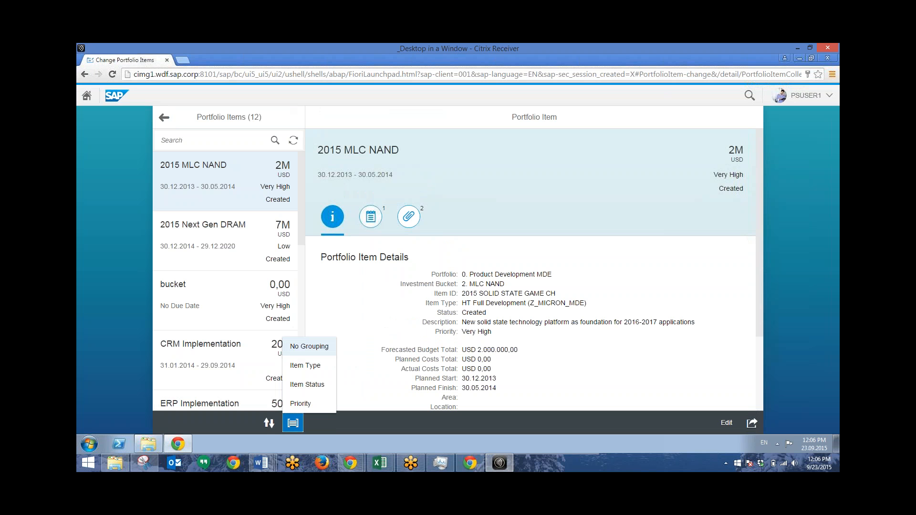
left_click(373, 423)
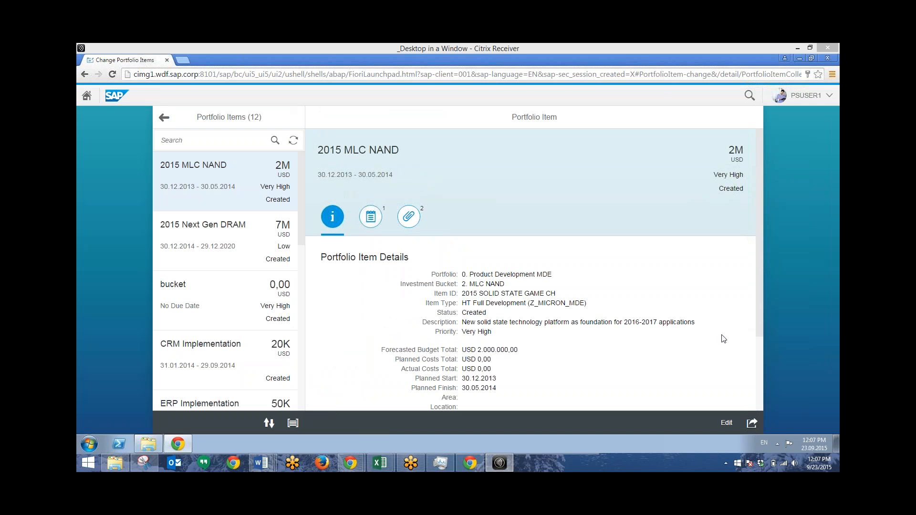
Step: Set the forecasted budget total of the portfolio item 2015 MLC NAND to 2500000 USD and save the change
left_click(724, 425)
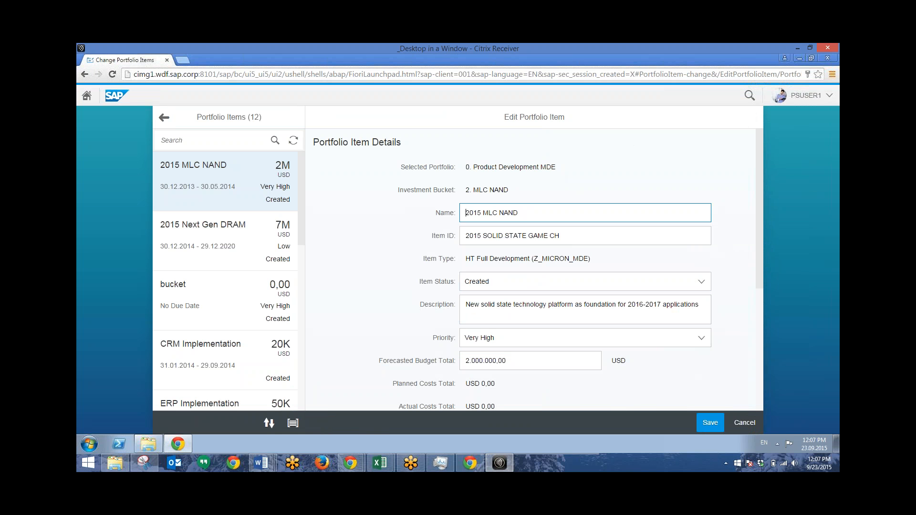
scroll(524, 228, "down", 3)
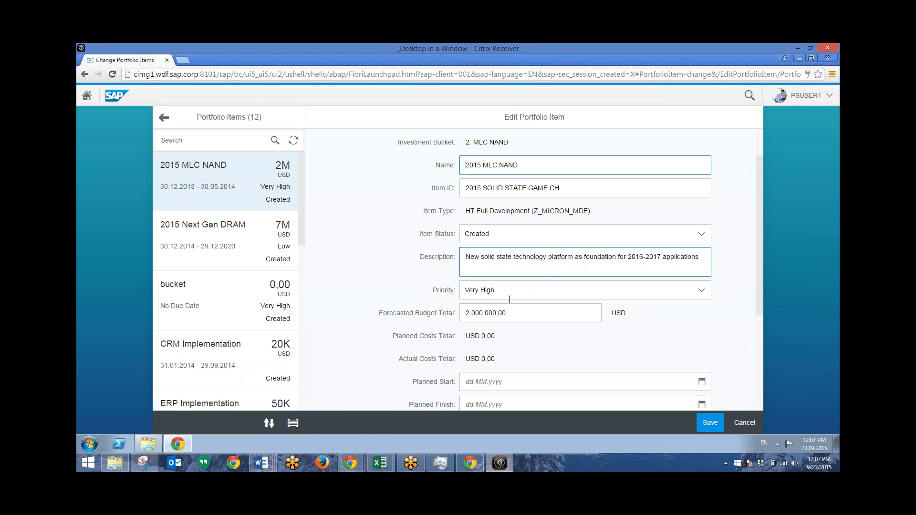
scroll(555, 270, "up", 4)
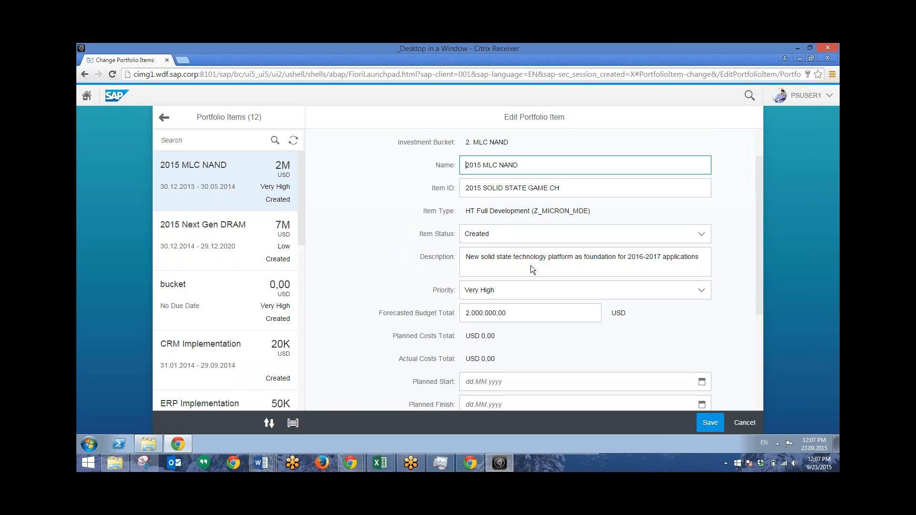
scroll(520, 286, "down", 3)
left_click(515, 264)
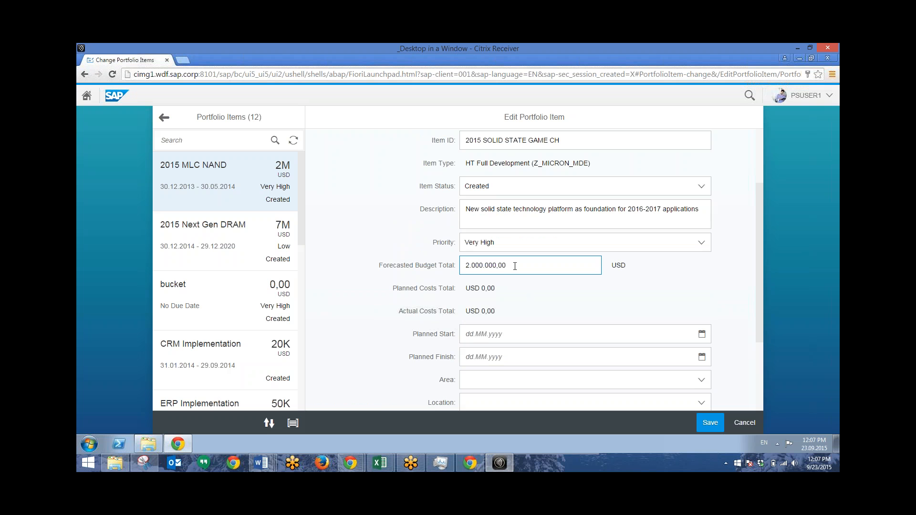
double_click(462, 269)
type("2500000")
key("Return")
left_click(714, 429)
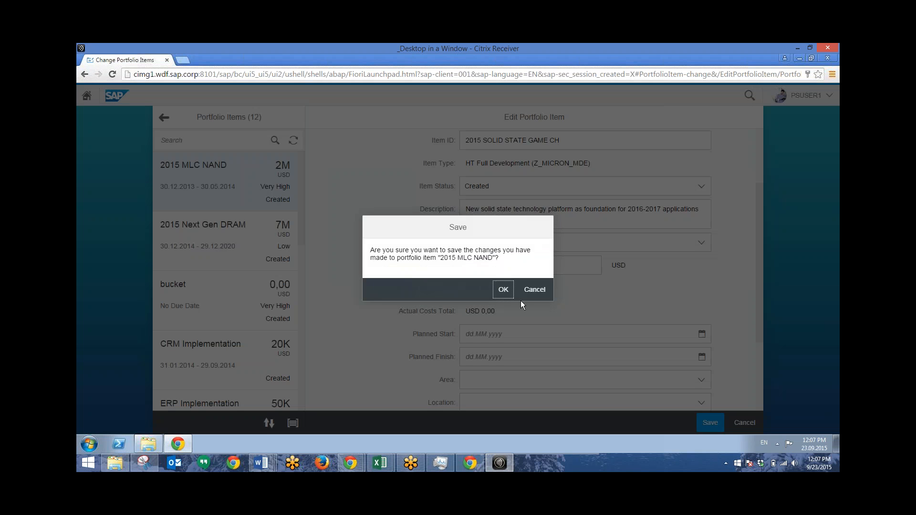
left_click(503, 290)
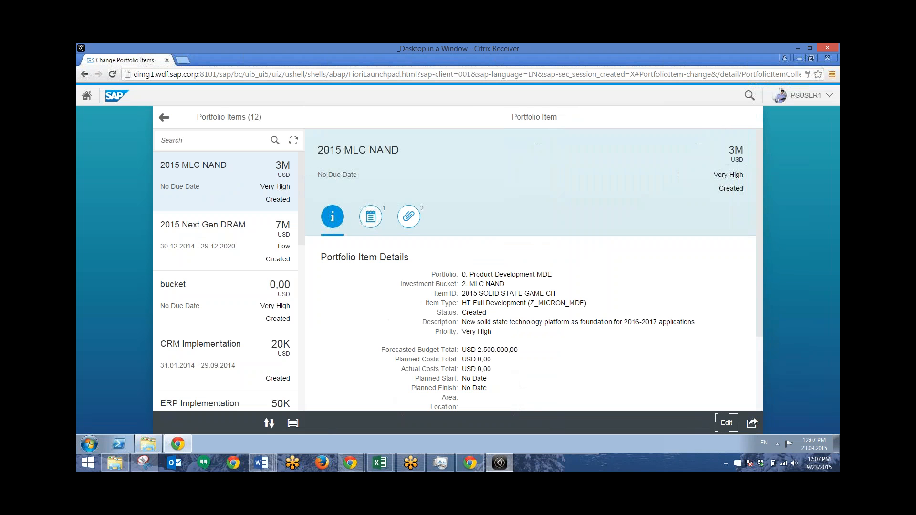
Step: Return to the launchpad, open the Confirm Project Tasks app and start editing the Introduction & Clearing task
left_click(164, 118)
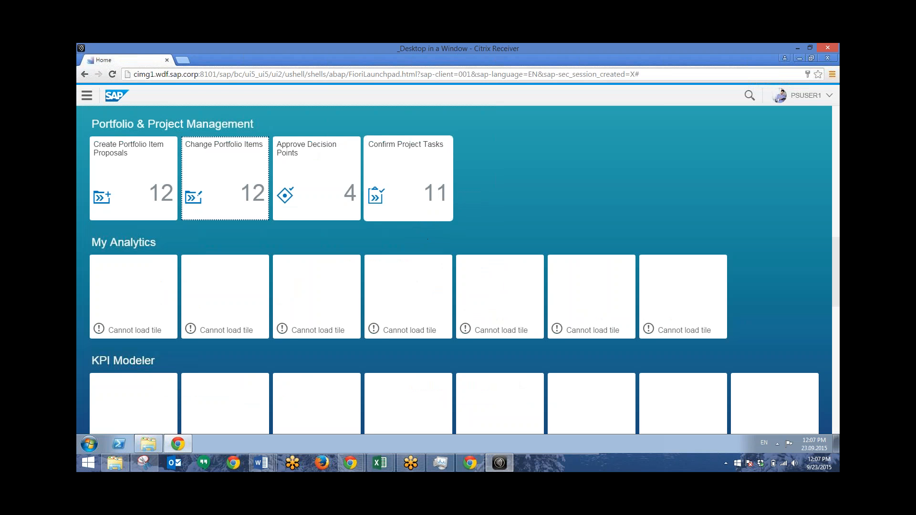
left_click(420, 199)
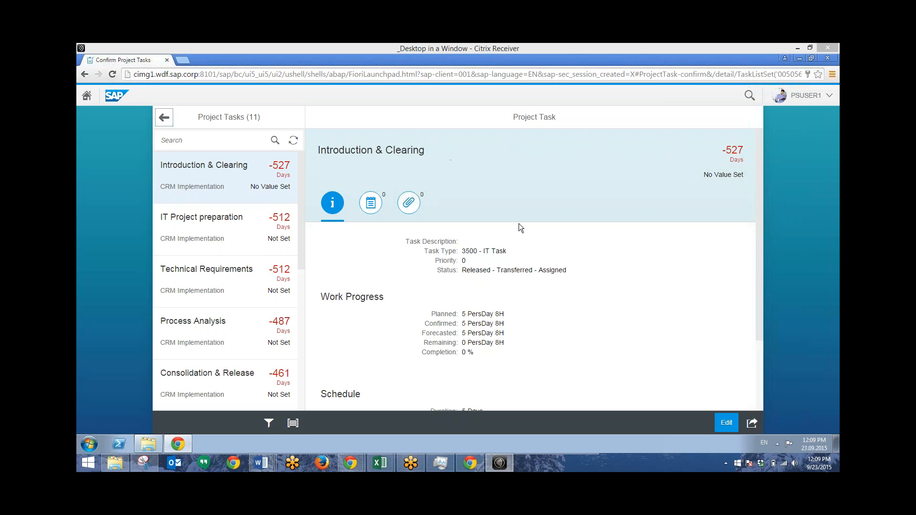
left_click(726, 423)
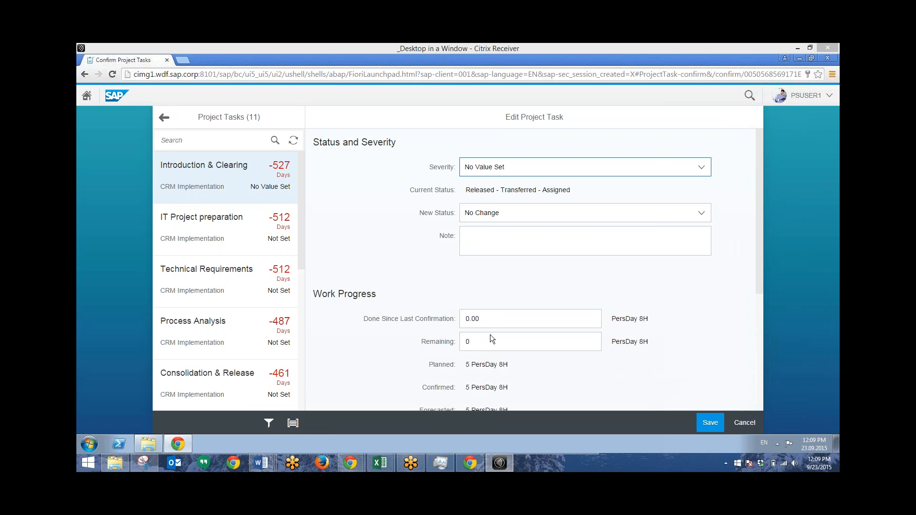
Step: Record 7.5 person-days as done since the last confirmation, save the task and return to the launchpad
left_click(488, 318)
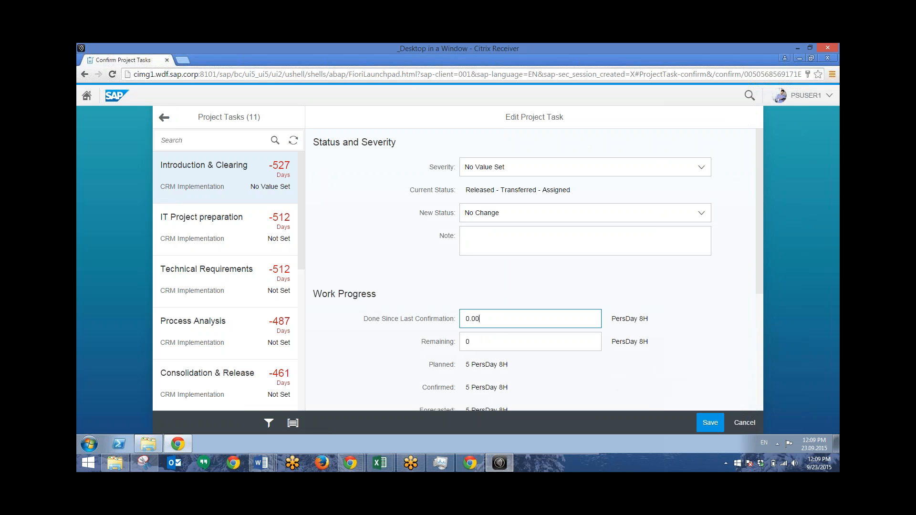
left_click_drag(479, 319, 422, 316)
type("7.5")
left_click(711, 423)
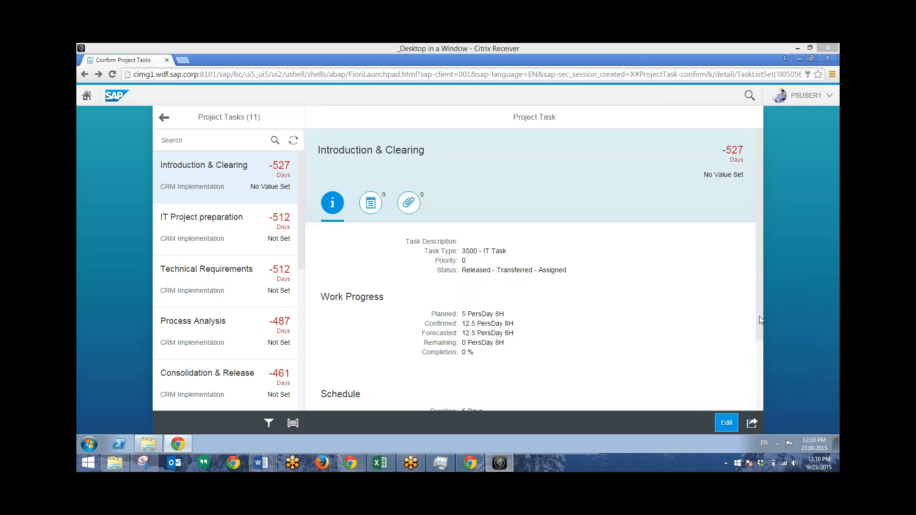
left_click(164, 119)
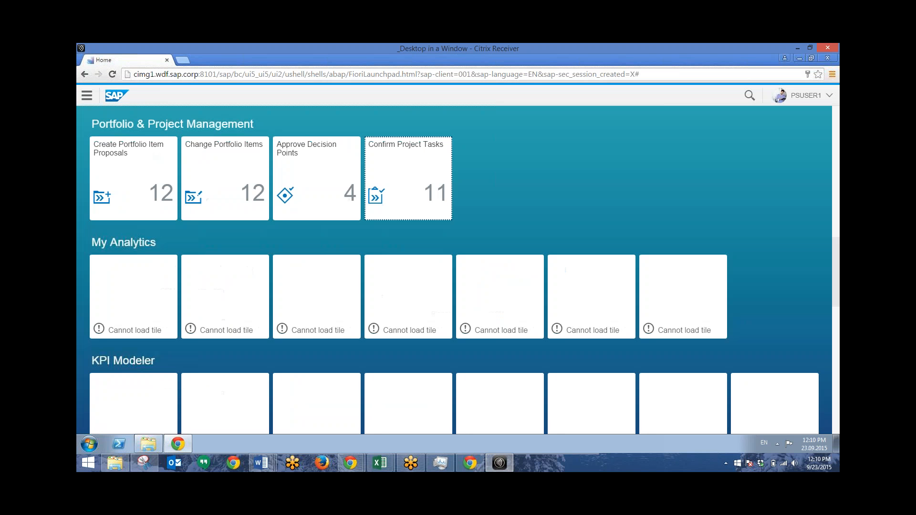